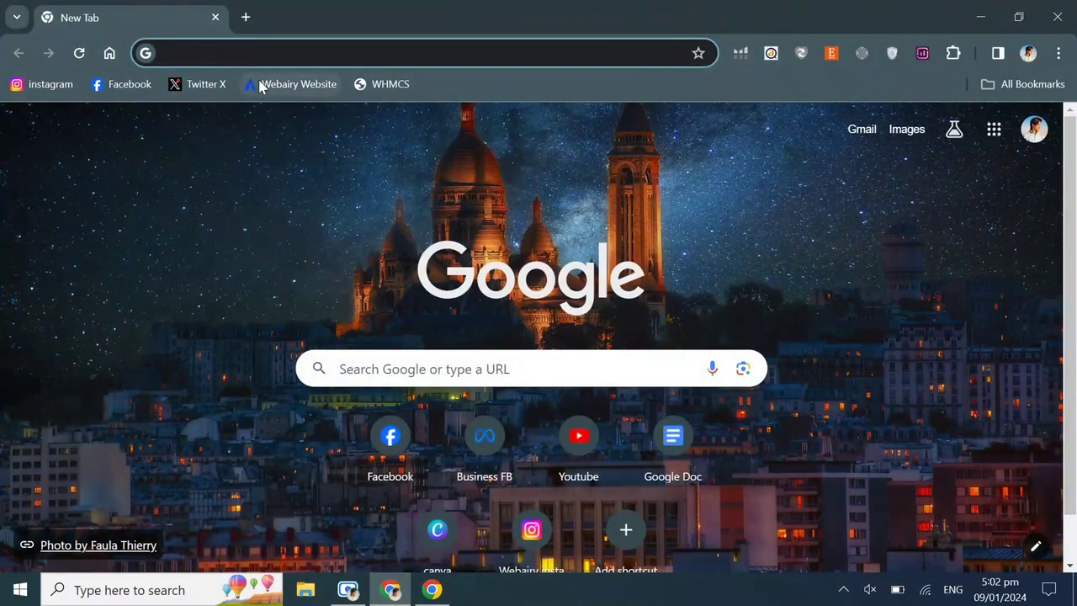
Step: Load the WebAiry home page at webairy.com in Chrome
text(webairy.)
key(Return)
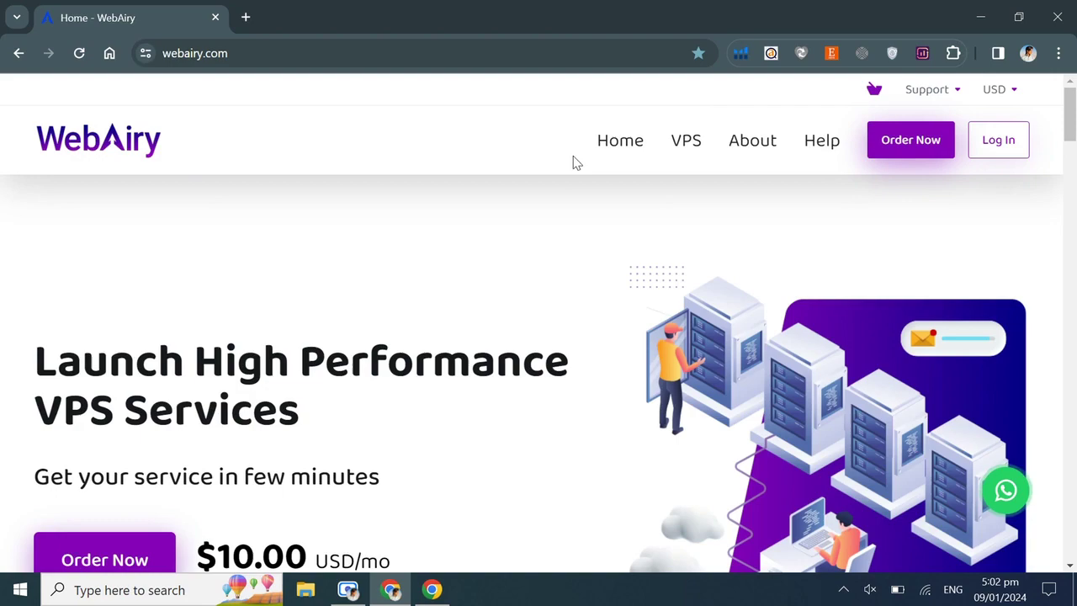
Step: Open the VPS page and switch the plan offers to Emulator VPS, then OBS VPS
click(687, 143)
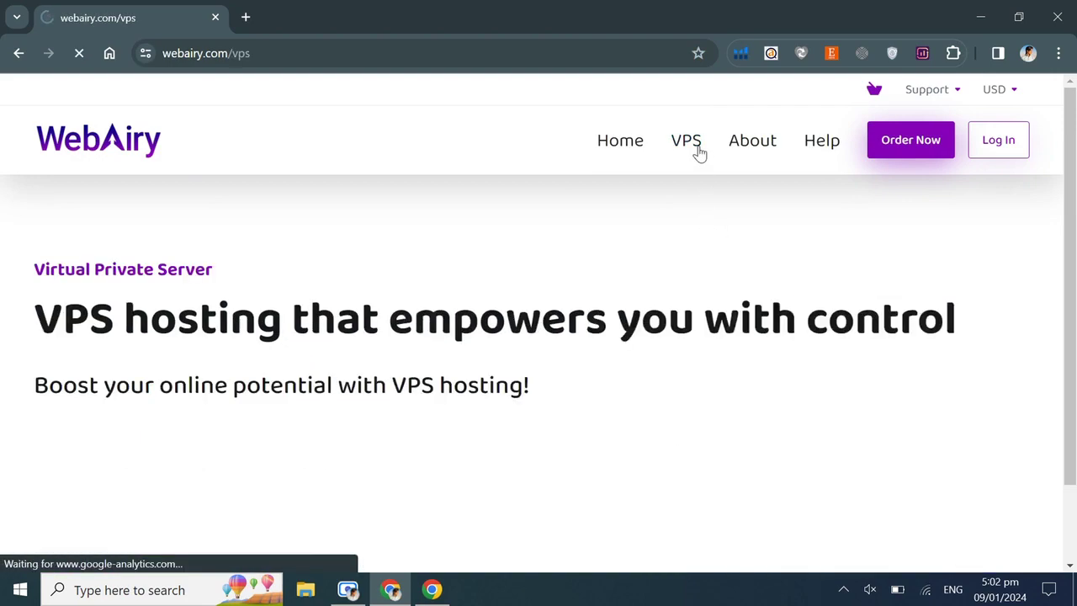
scroll(622, 318, down, 9)
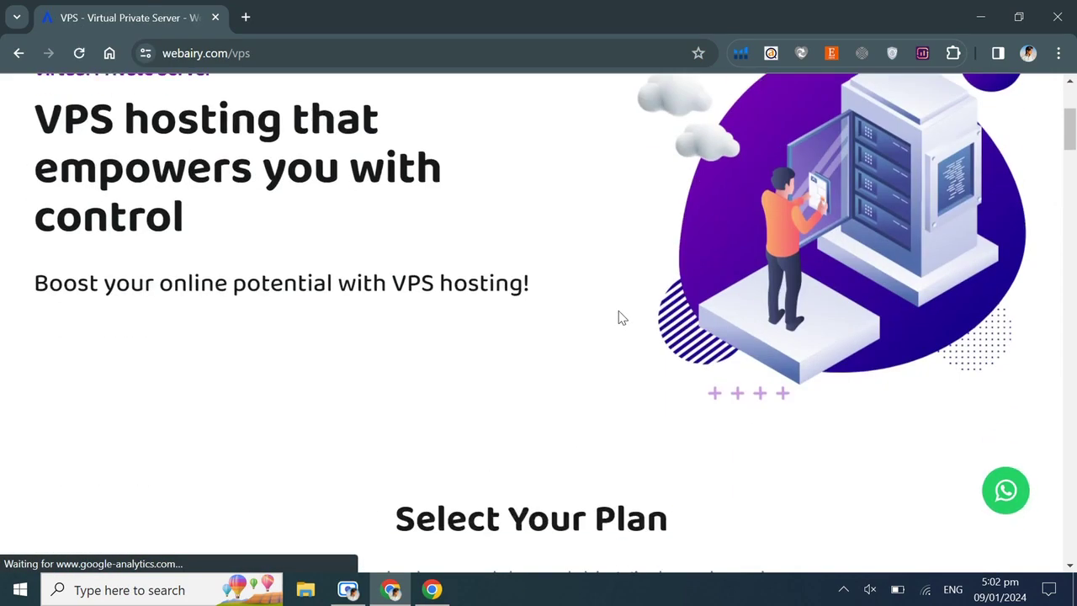
scroll(617, 224, up, 3)
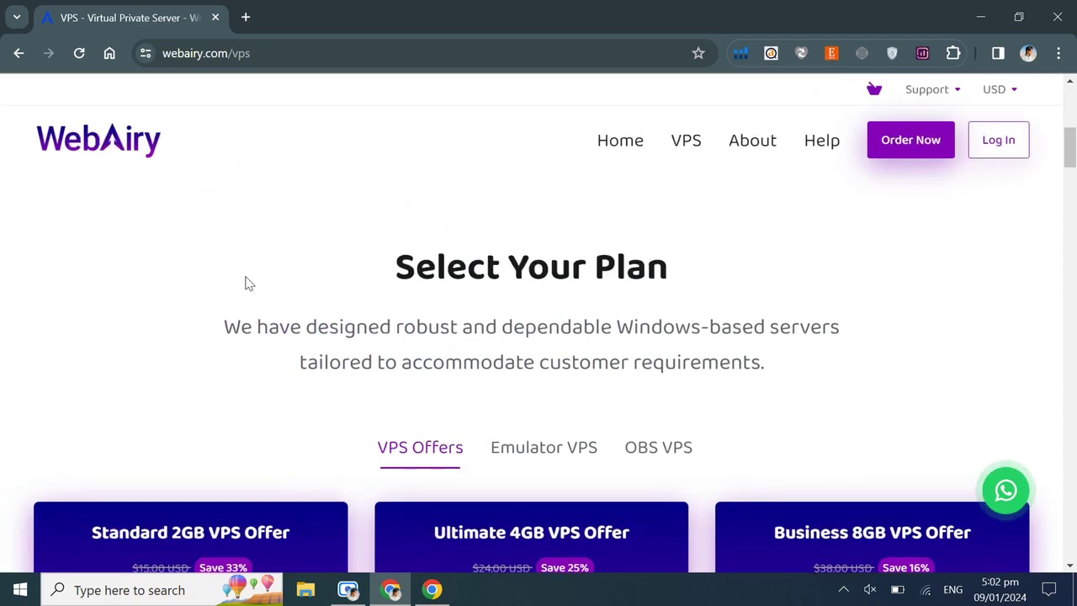
scroll(842, 296, down, 3)
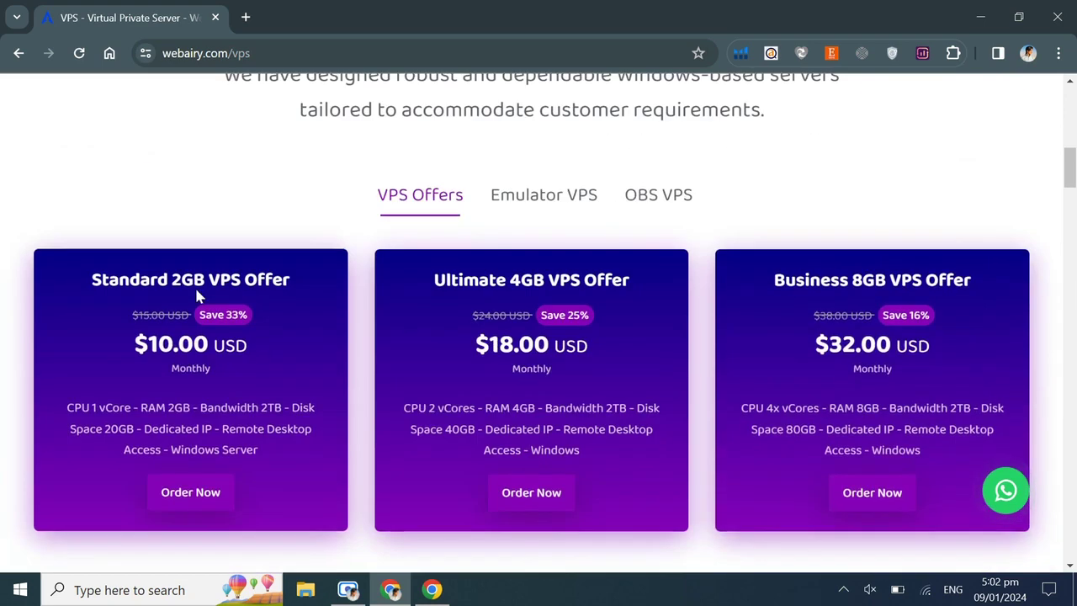
click(553, 199)
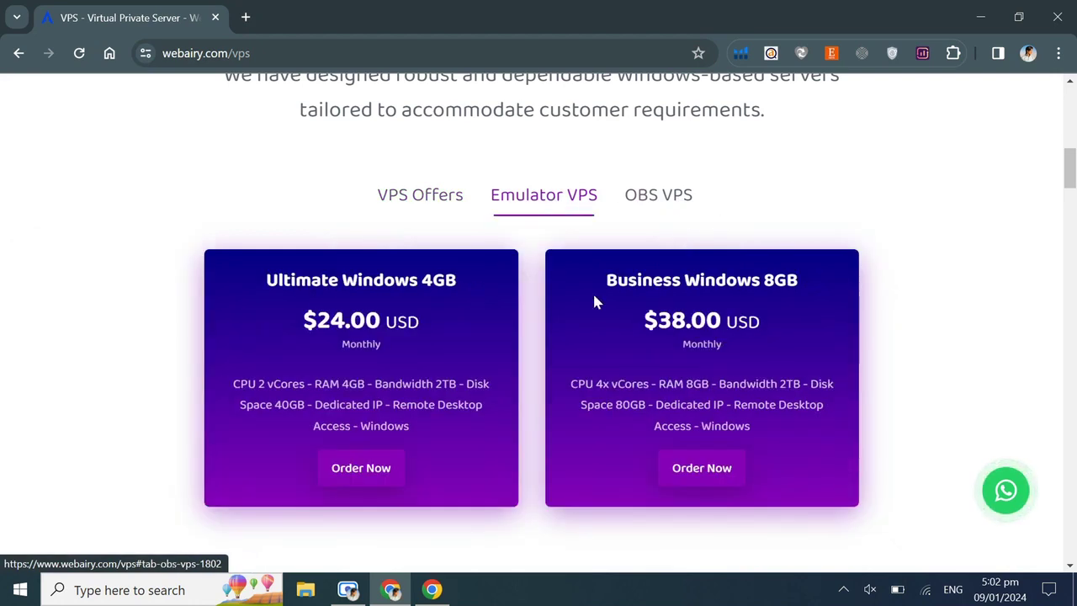
click(664, 200)
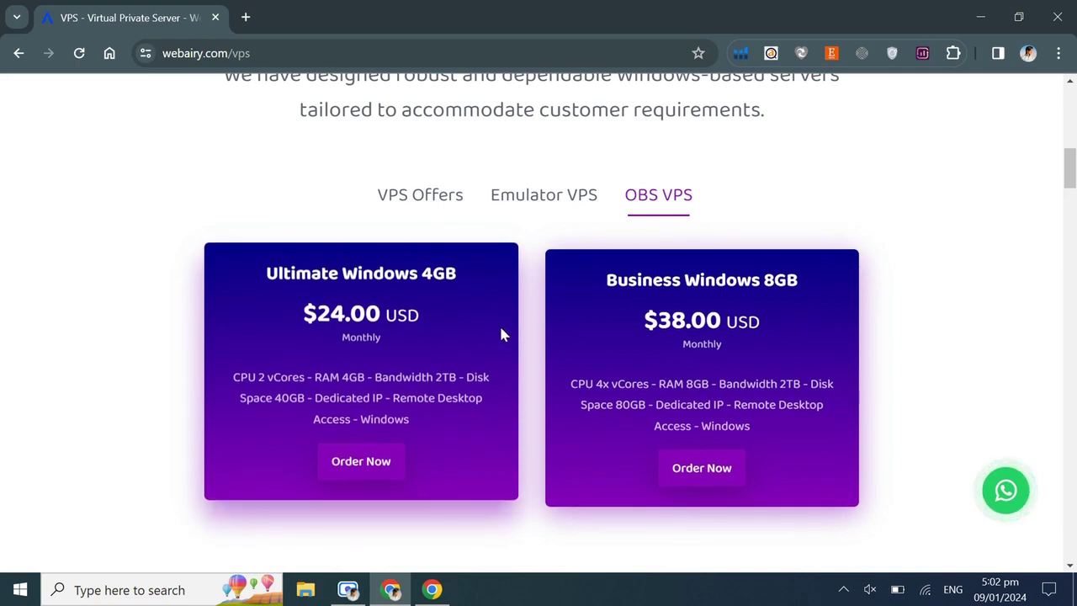
Step: Scroll to the server locations and filter them to America, then Europe
scroll(500, 330, down, 6)
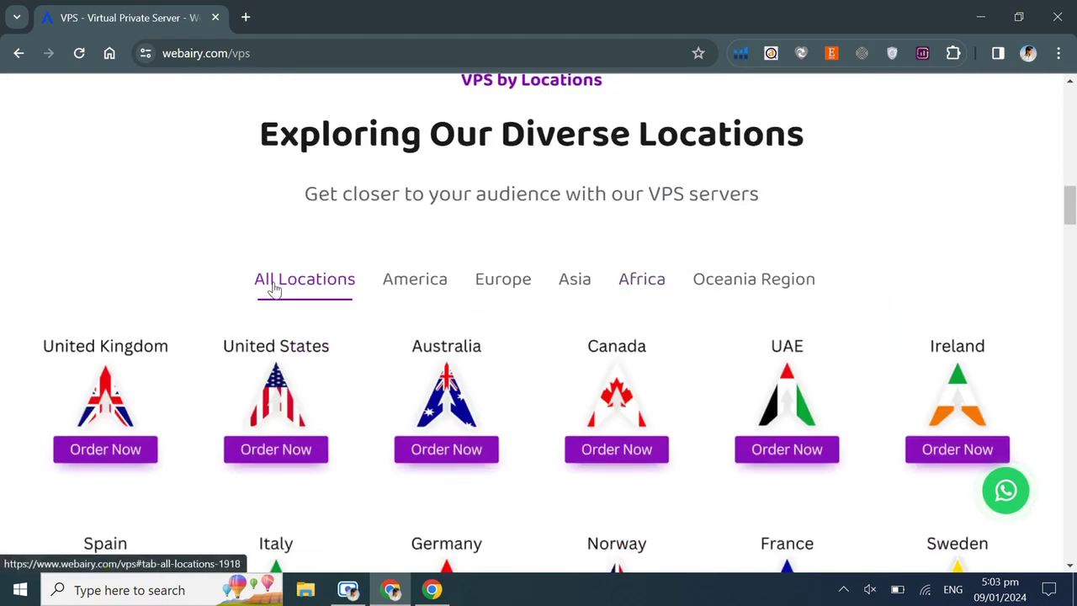
scroll(565, 302, down, 3)
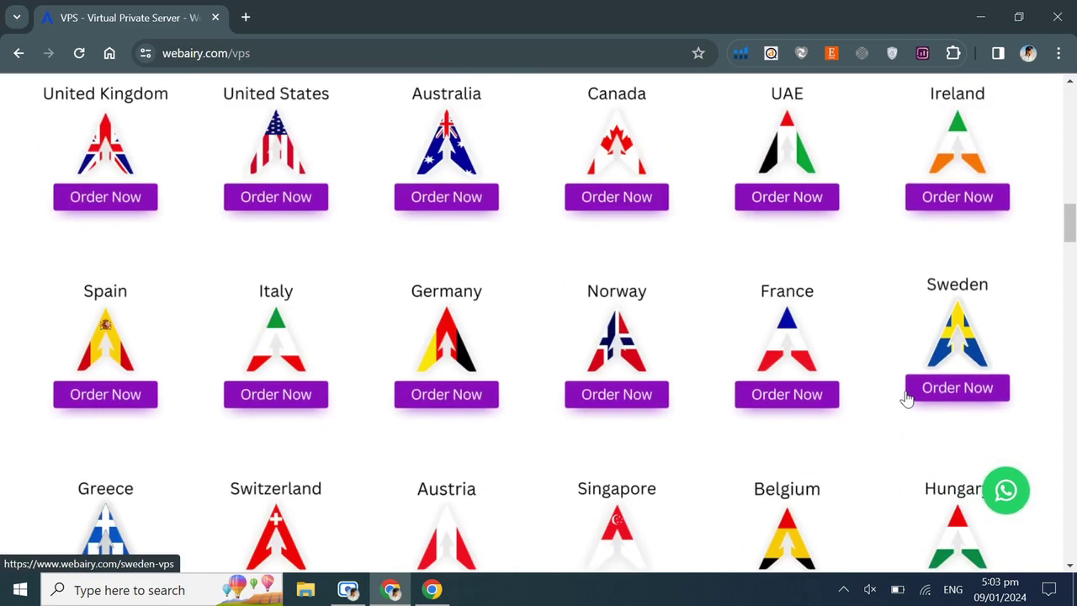
scroll(703, 379, down, 7)
scroll(570, 264, up, 8)
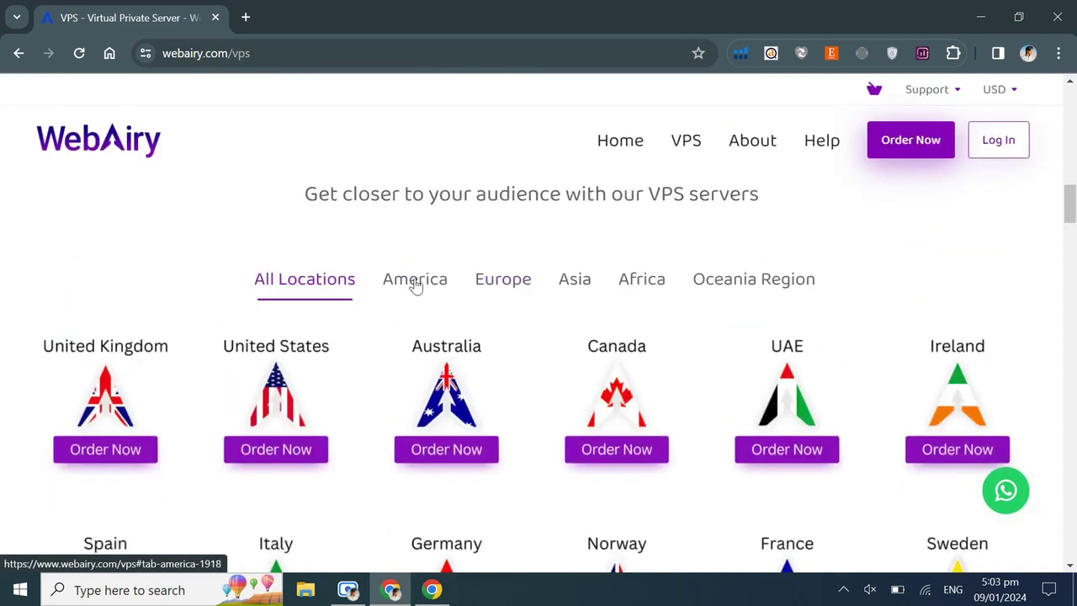
click(414, 281)
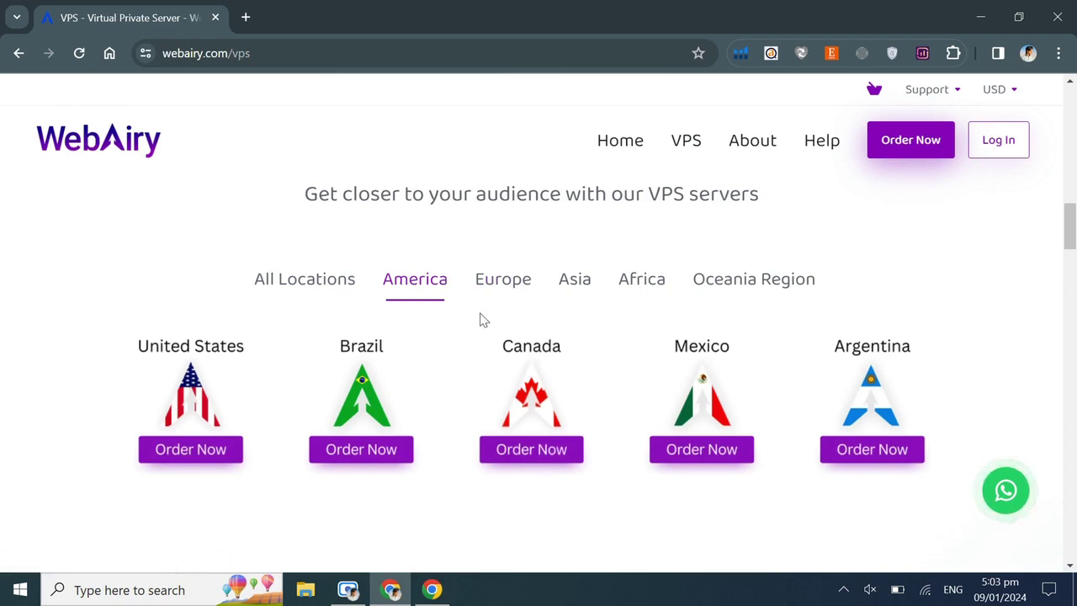
click(487, 286)
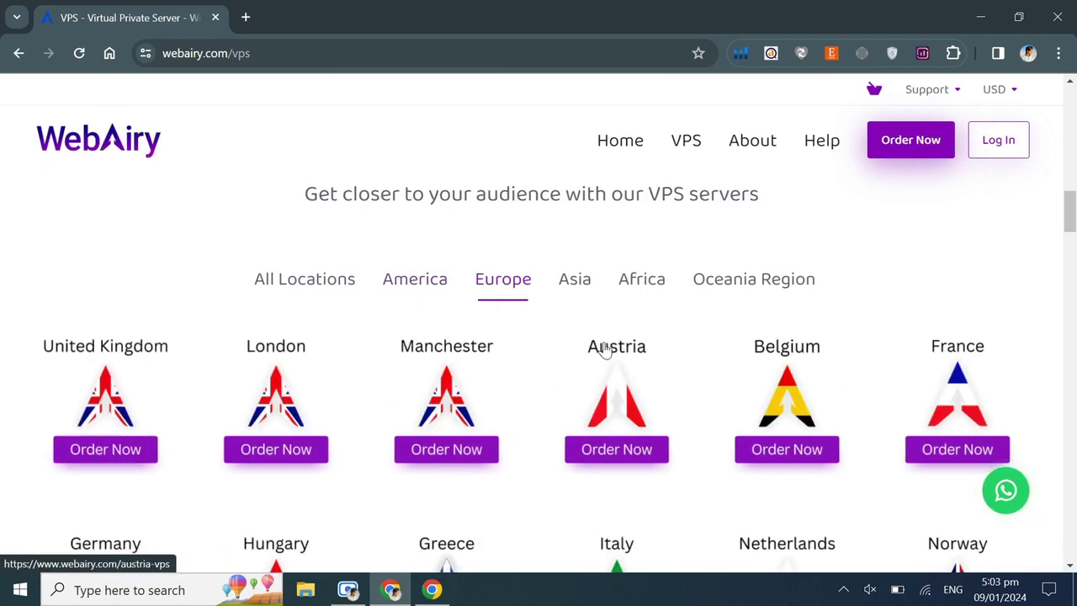
Step: Show the Asia, Africa and Oceania Region locations, then return to All Locations
scroll(620, 358, down, 6)
scroll(623, 373, up, 6)
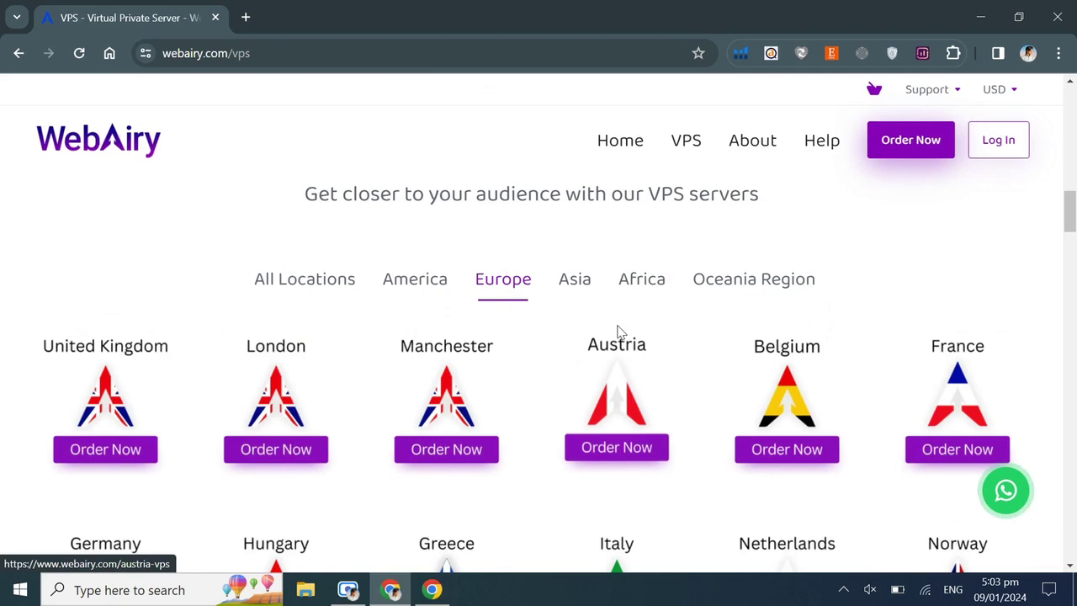
click(576, 283)
scroll(581, 300, down, 3)
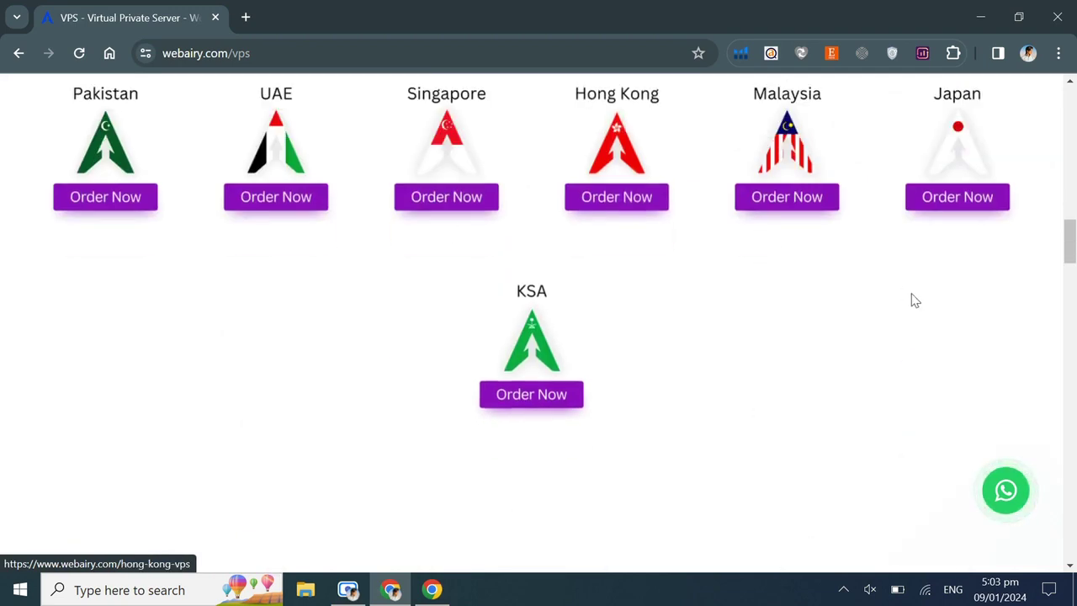
scroll(596, 289, up, 3)
click(630, 285)
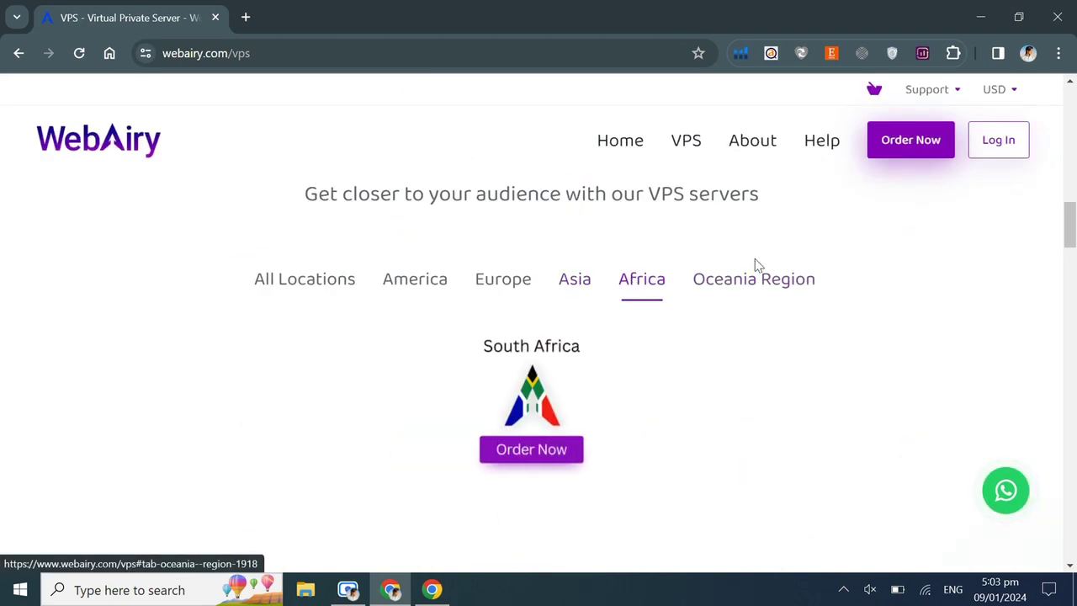
click(753, 289)
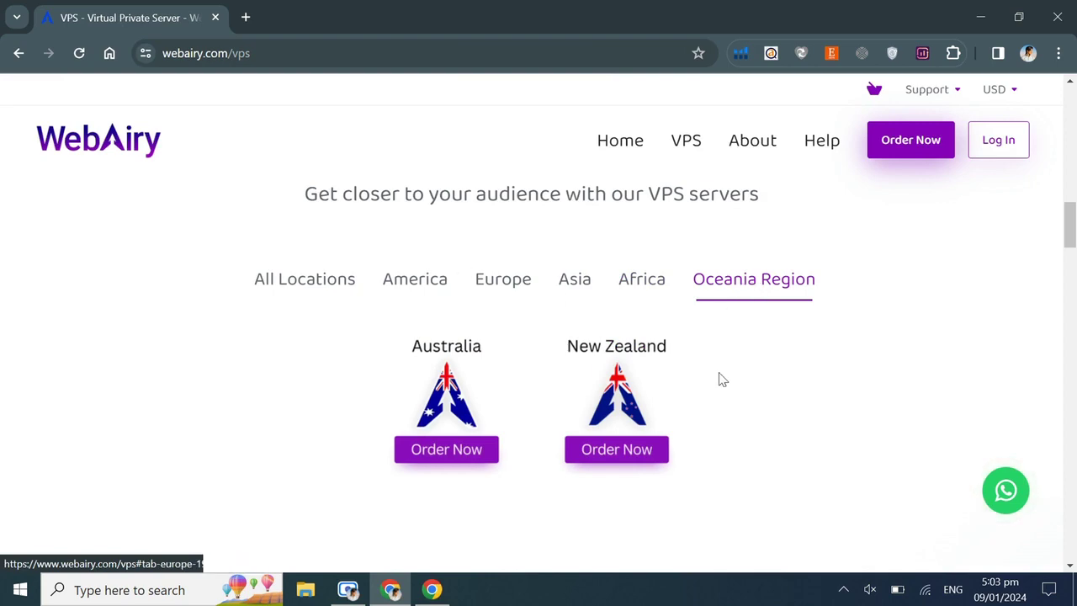
click(300, 288)
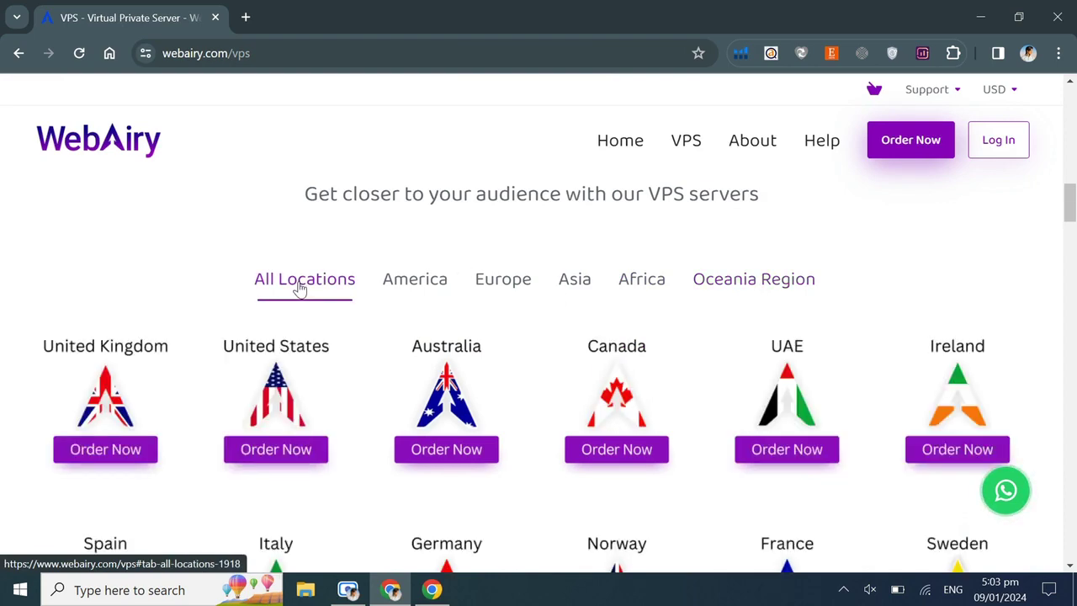
Step: Open the United Kingdom VPS page and bring up the 2GB ($10), 4GB ($18) and 8GB ($32) plans
click(109, 379)
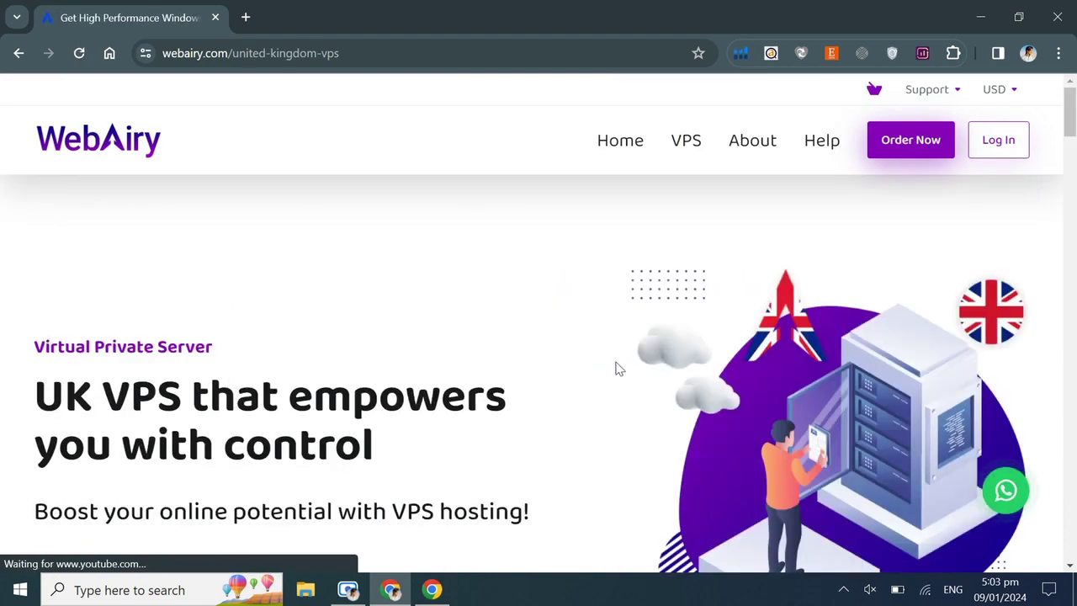
scroll(949, 331, down, 5)
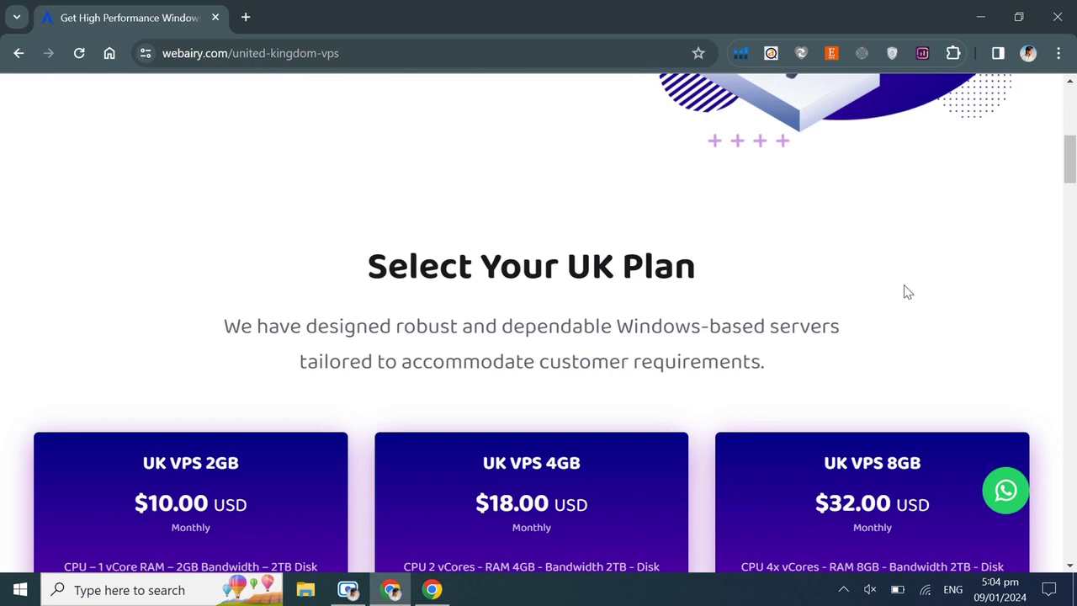
scroll(897, 289, down, 5)
scroll(896, 291, up, 5)
scroll(361, 362, down, 3)
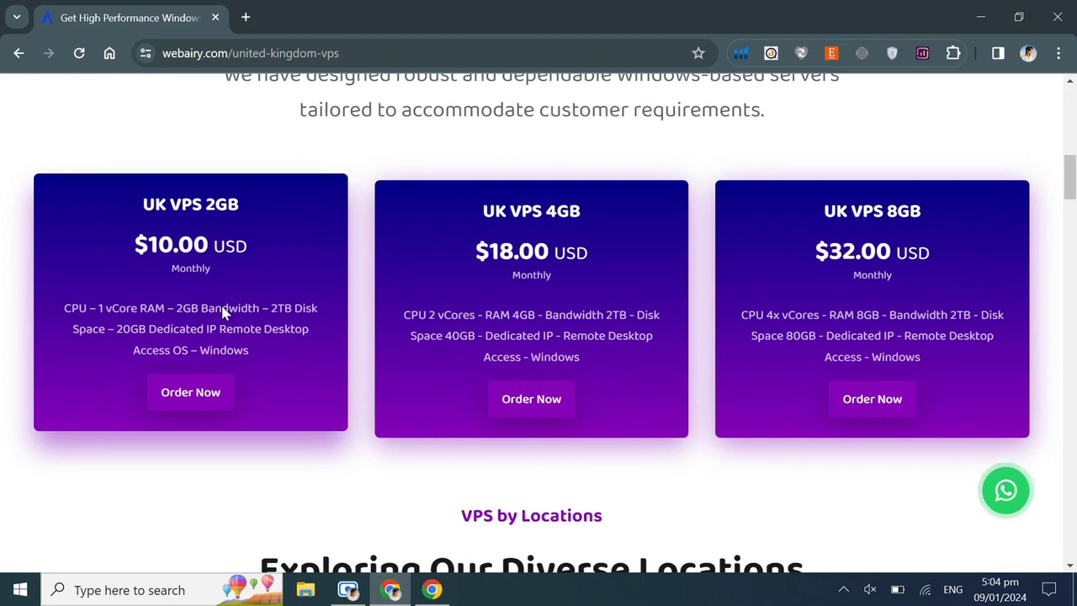
Step: Start an order for the UK VPS 2GB plan
click(197, 391)
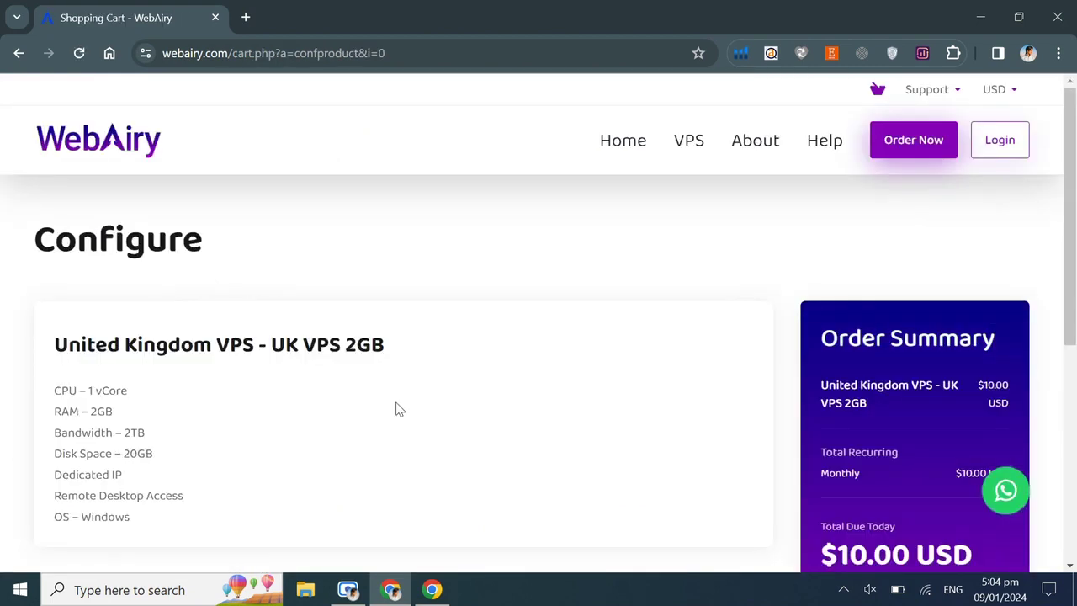
scroll(396, 409, down, 3)
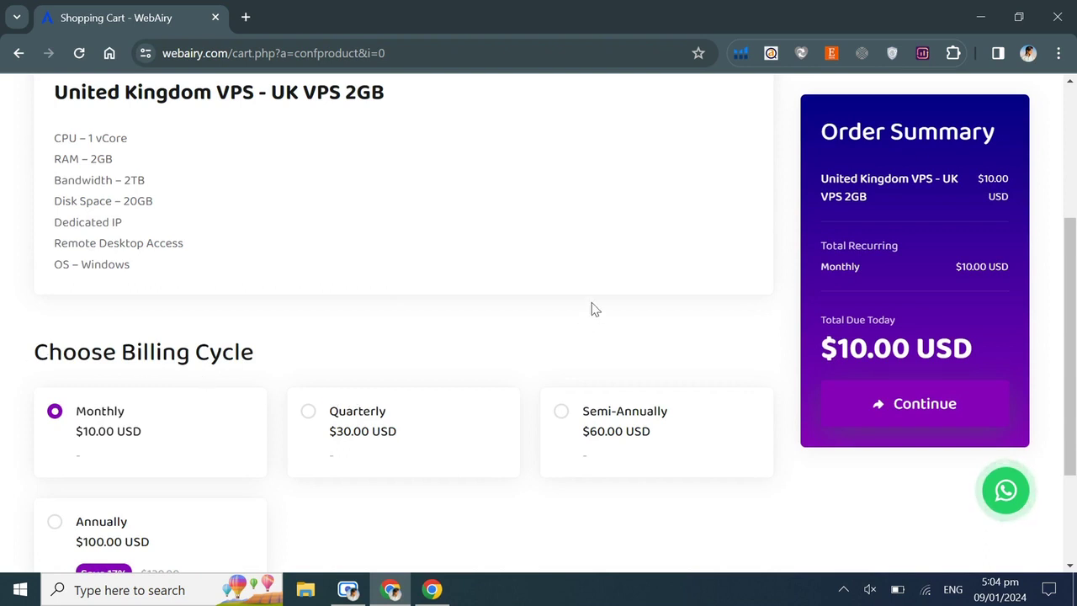
scroll(484, 274, down, 2)
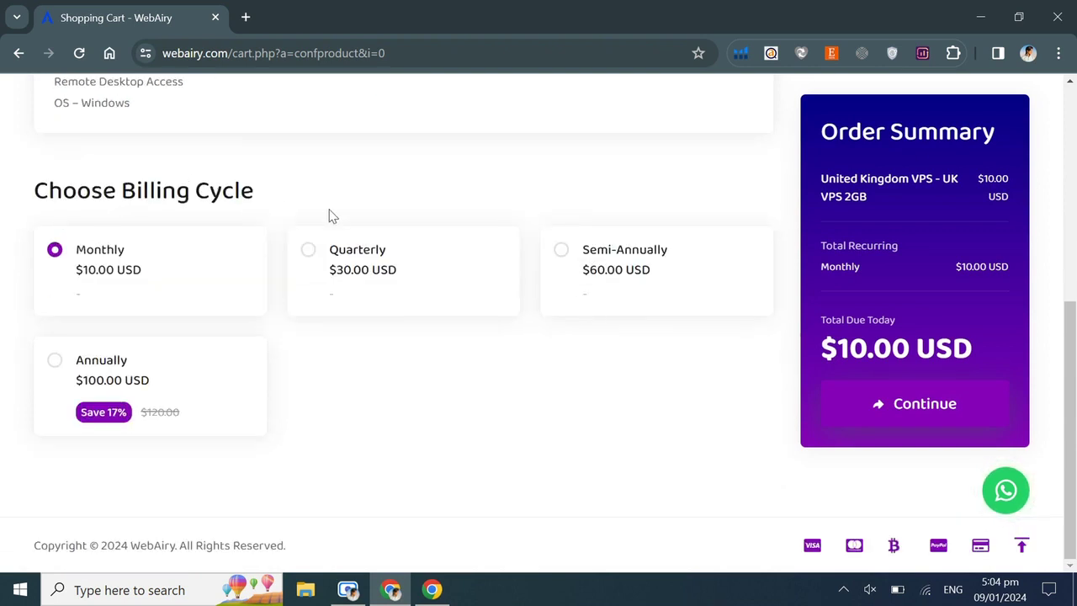
Step: Compare the Quarterly, Semi-Annually and Annually billing cycles, then settle on Monthly at $10.00 USD
click(331, 249)
click(601, 249)
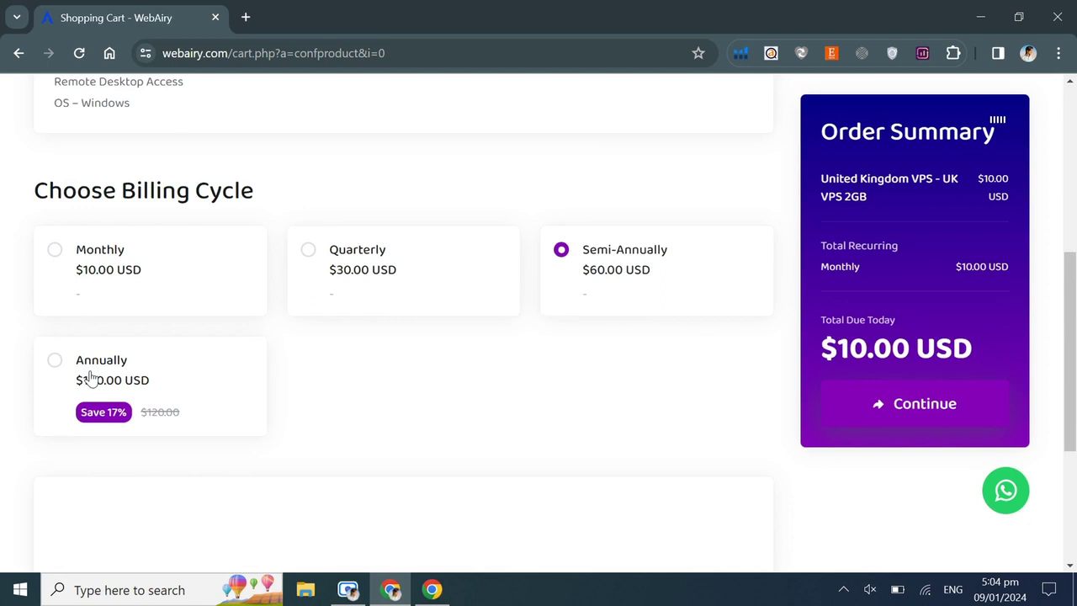
click(84, 378)
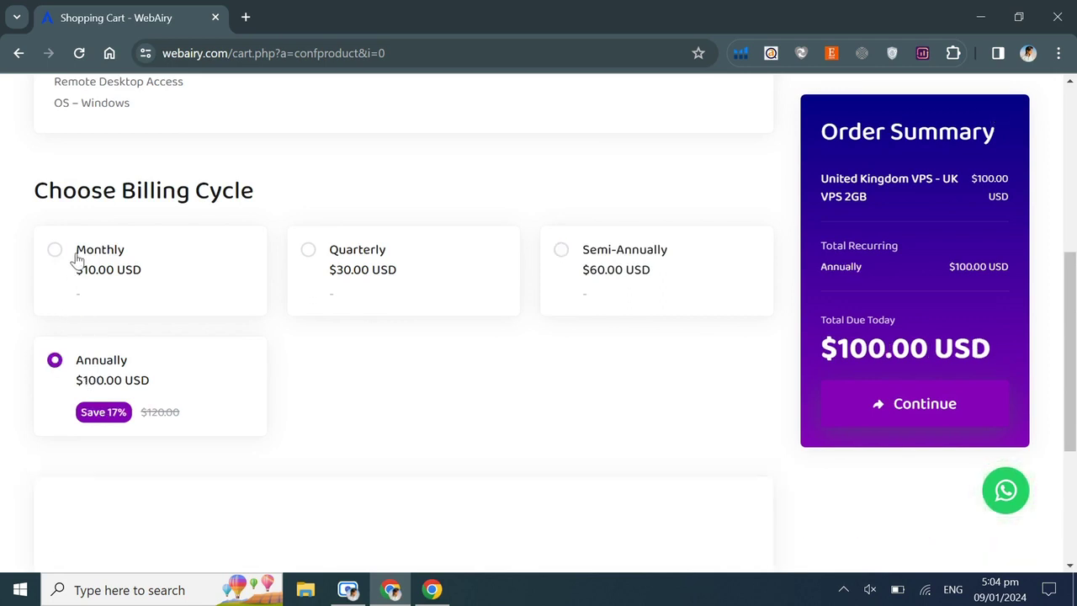
click(56, 258)
click(80, 395)
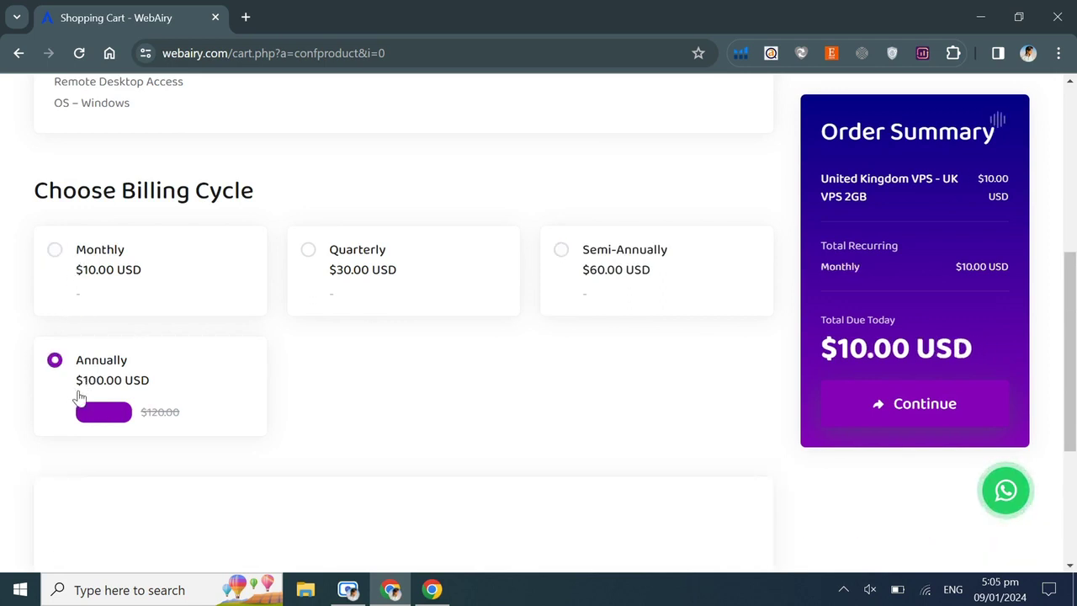
click(56, 257)
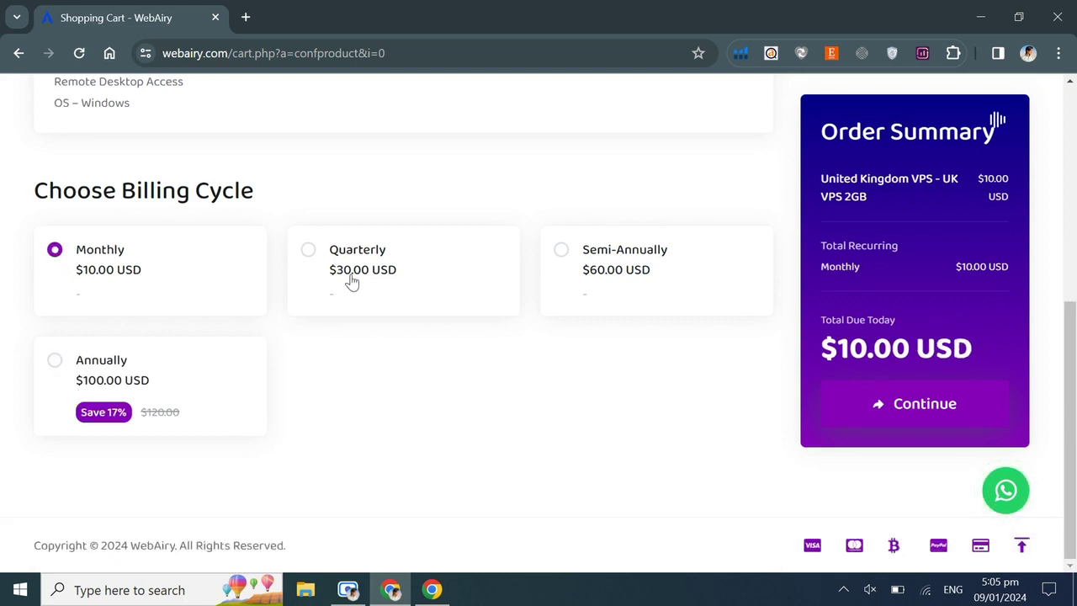
Step: Proceed to checkout, keep Create a New Account over Existing Customer Login, and review Local Bank Transfer payment
click(934, 412)
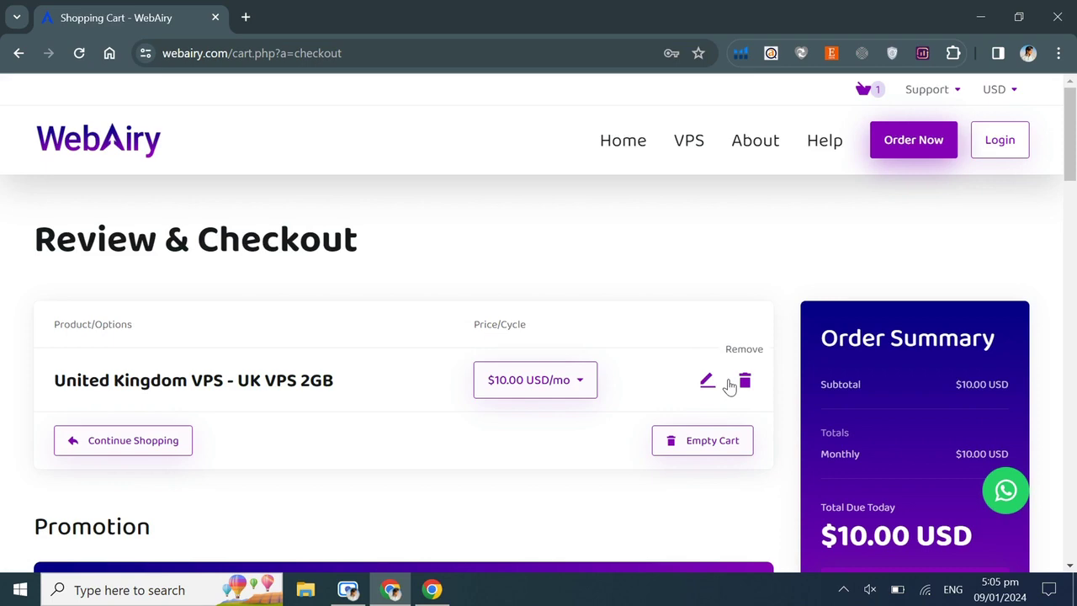
scroll(318, 311, down, 3)
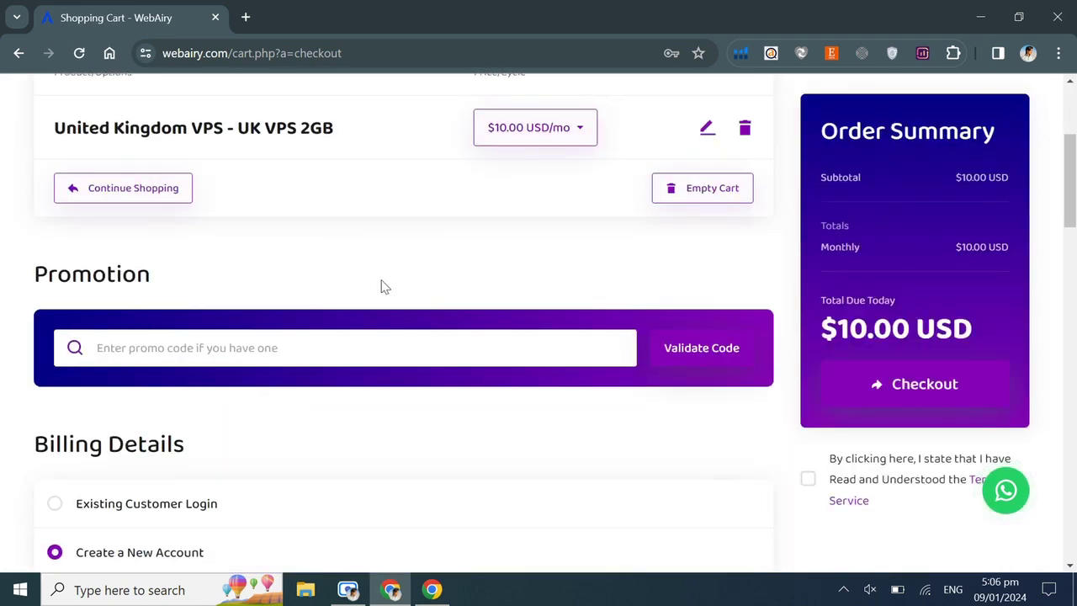
scroll(381, 287, down, 3)
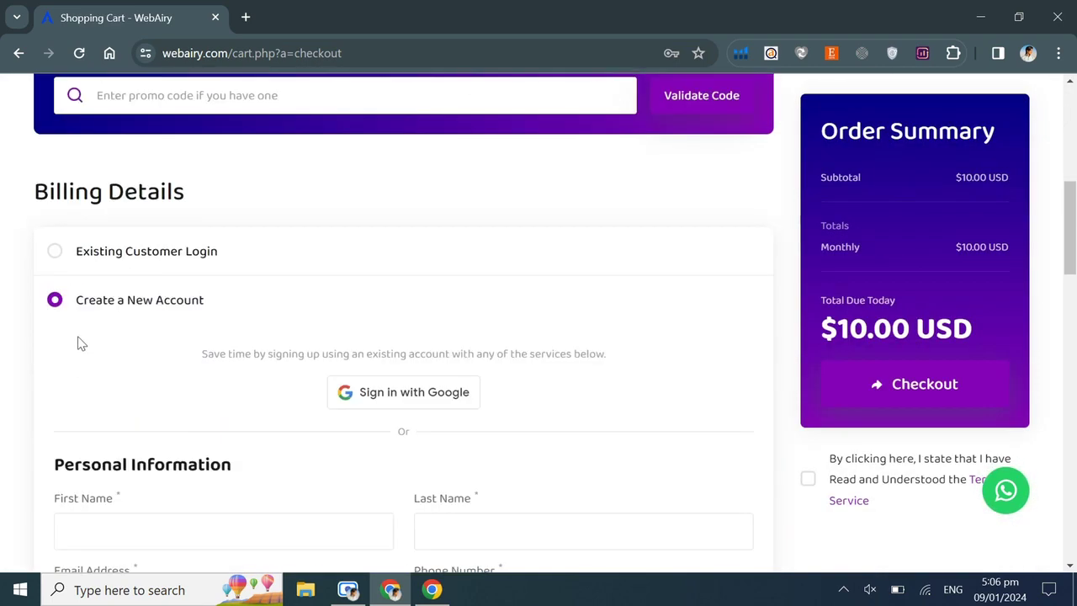
click(66, 259)
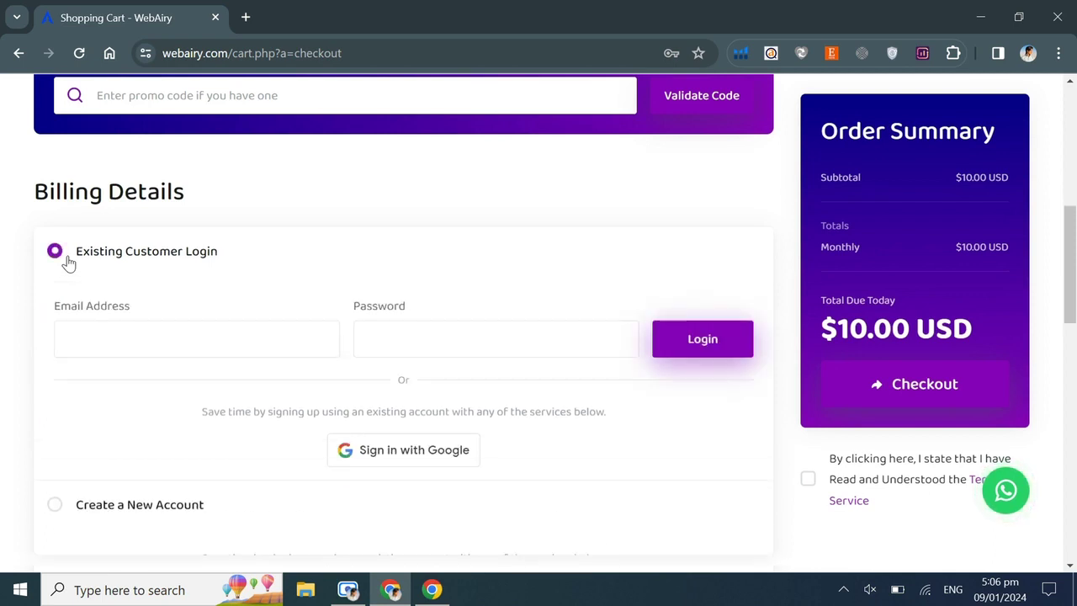
click(78, 502)
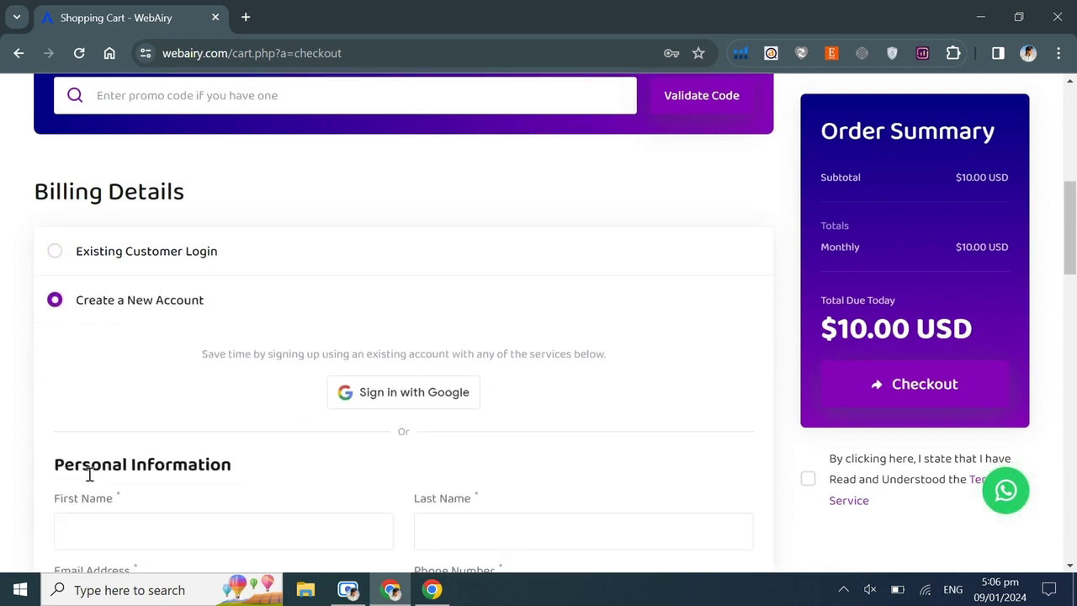
scroll(72, 516, down, 3)
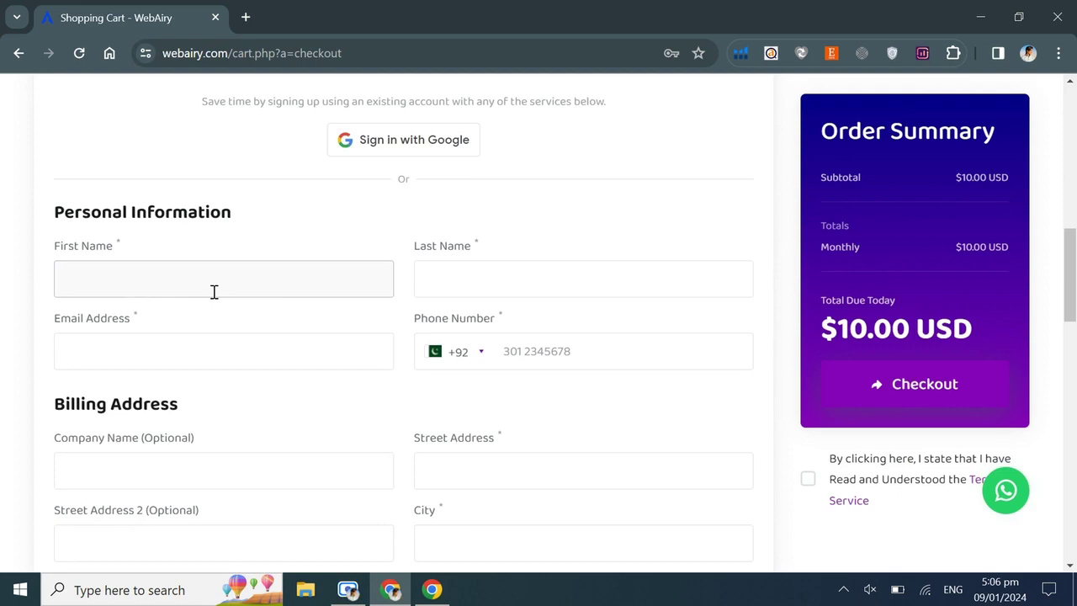
scroll(213, 292, down, 6)
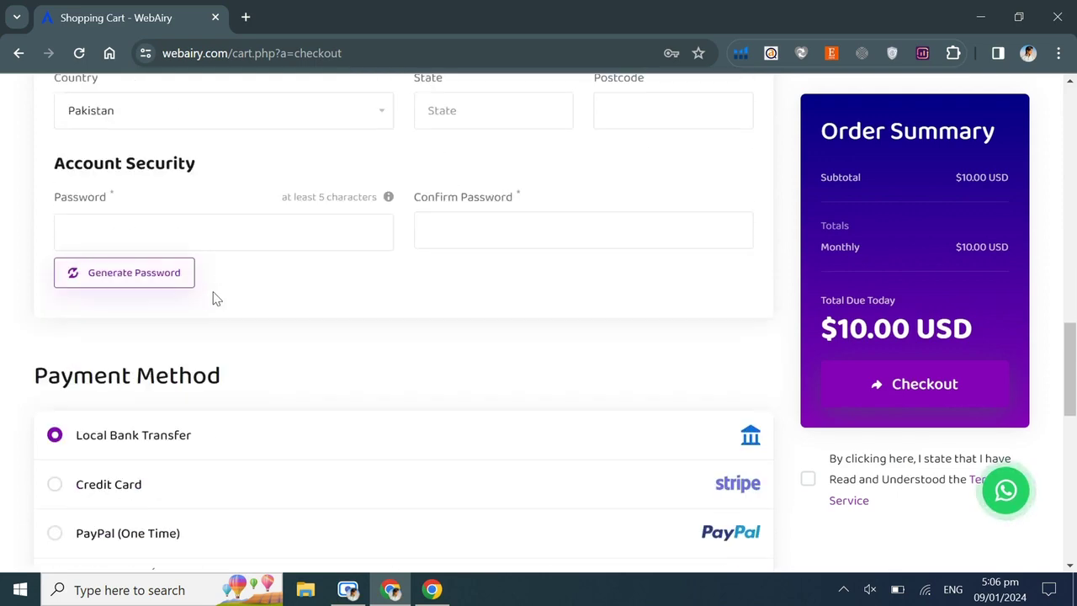
scroll(217, 299, down, 3)
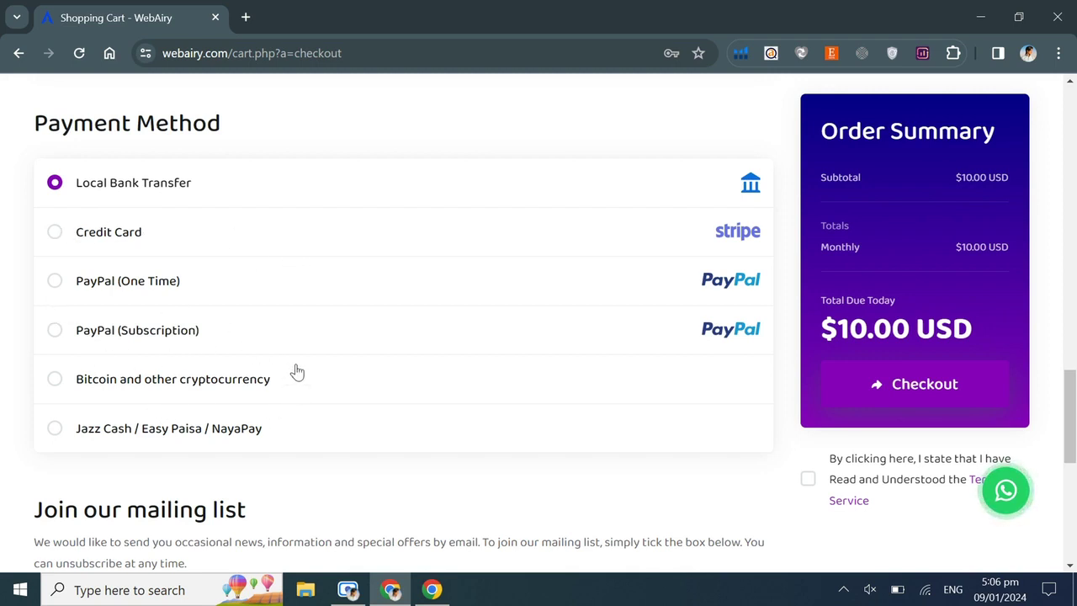
scroll(549, 267, down, 4)
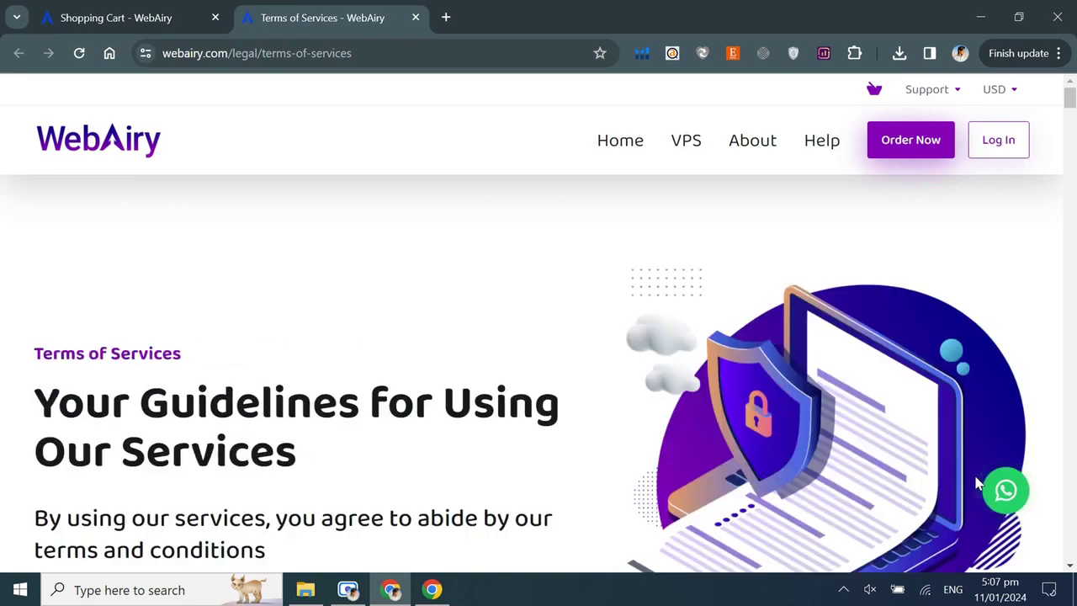
Step: Scroll through the Terms of Services page opened in its separate tab
scroll(976, 484, down, 5)
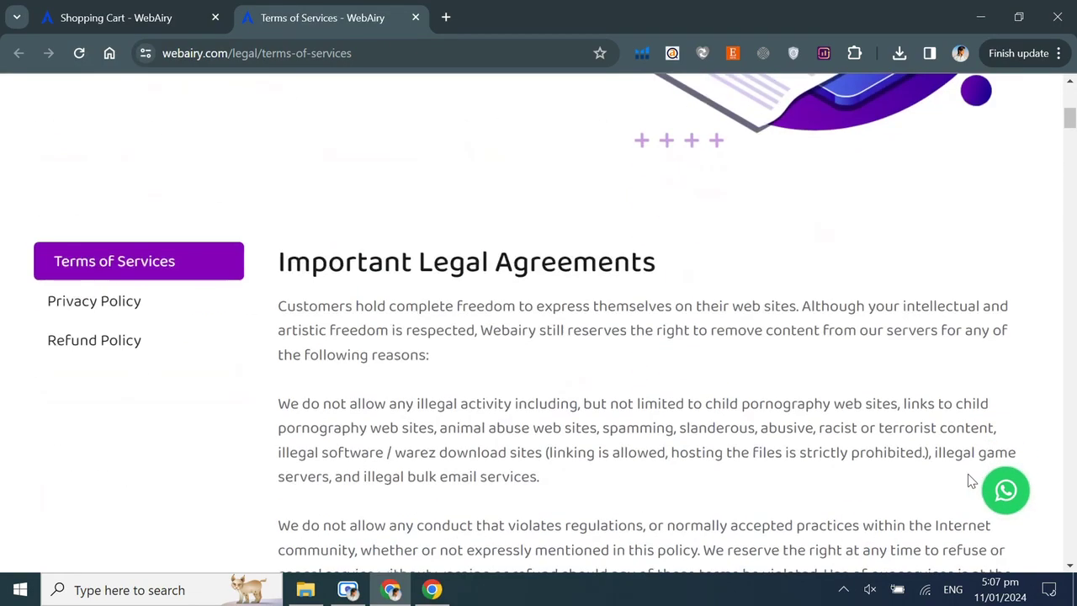
scroll(967, 476, down, 3)
scroll(968, 476, up, 3)
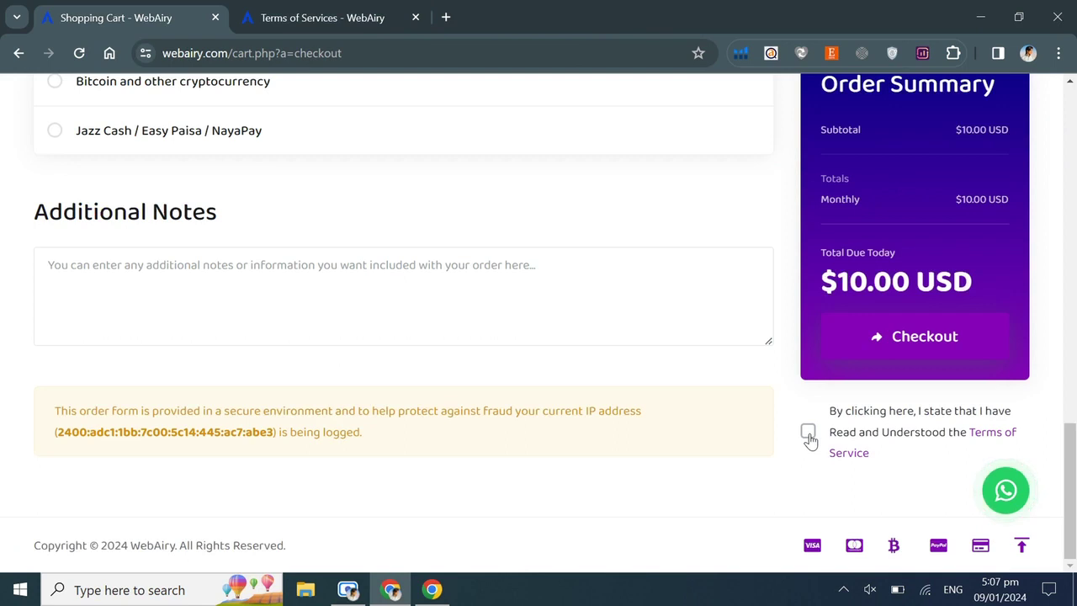
Step: Check out to generate the unpaid $10.00 USD invoice and look it over
click(909, 341)
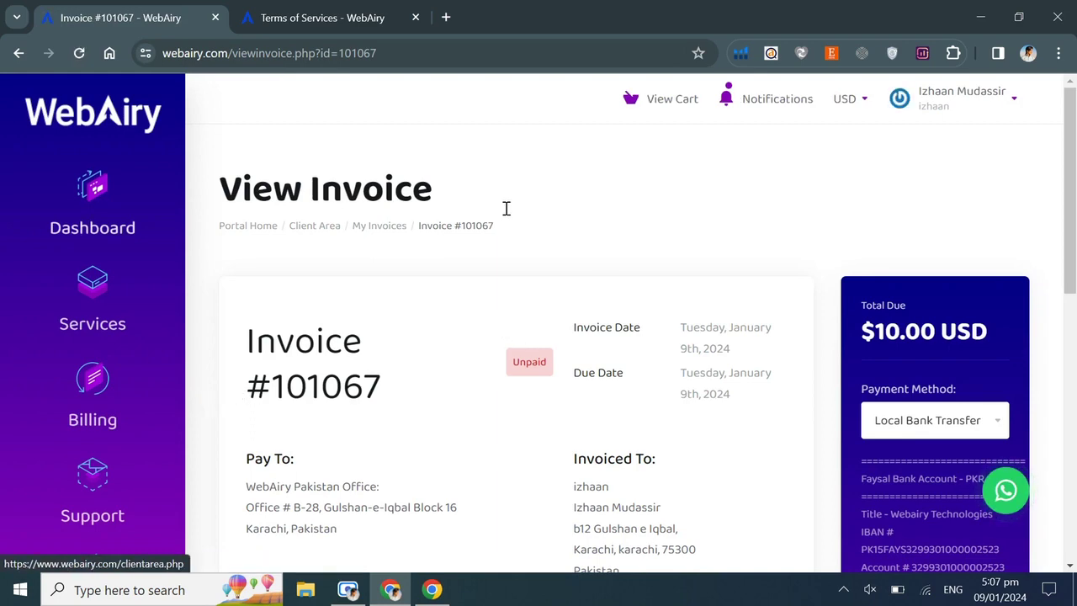
scroll(509, 233, down, 3)
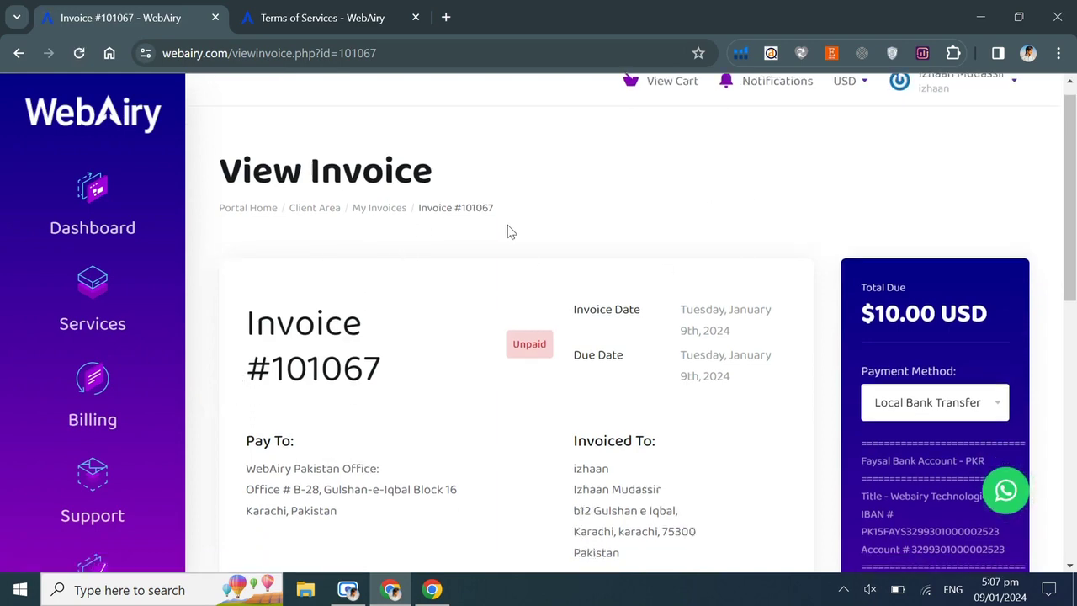
scroll(509, 232, down, 5)
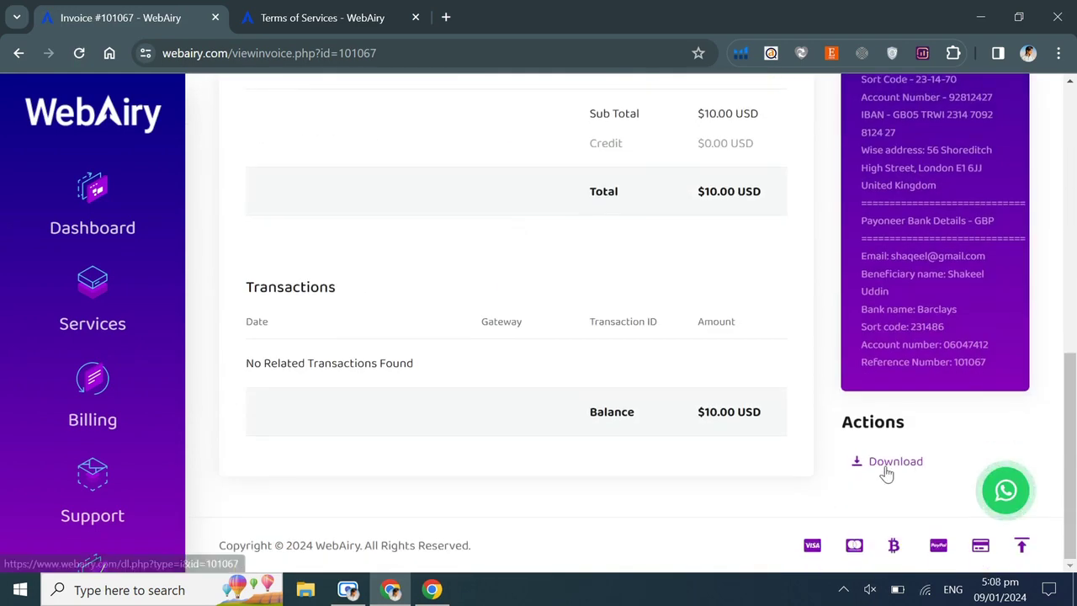
scroll(883, 474, up, 8)
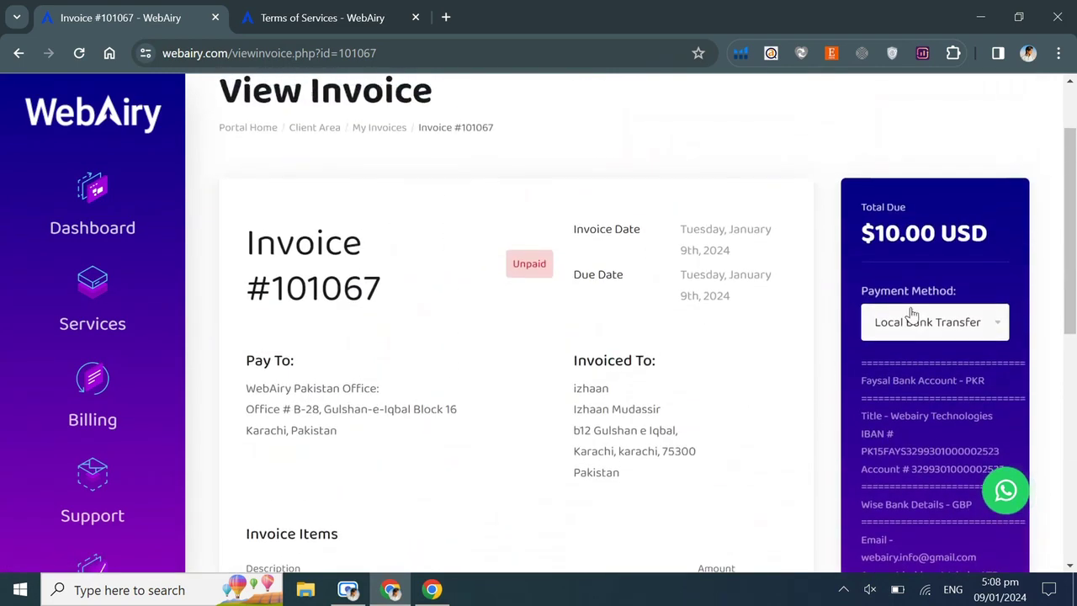
Step: Keep Local Bank Transfer as the invoice payment method and reload to the Order Confirmation page
click(981, 325)
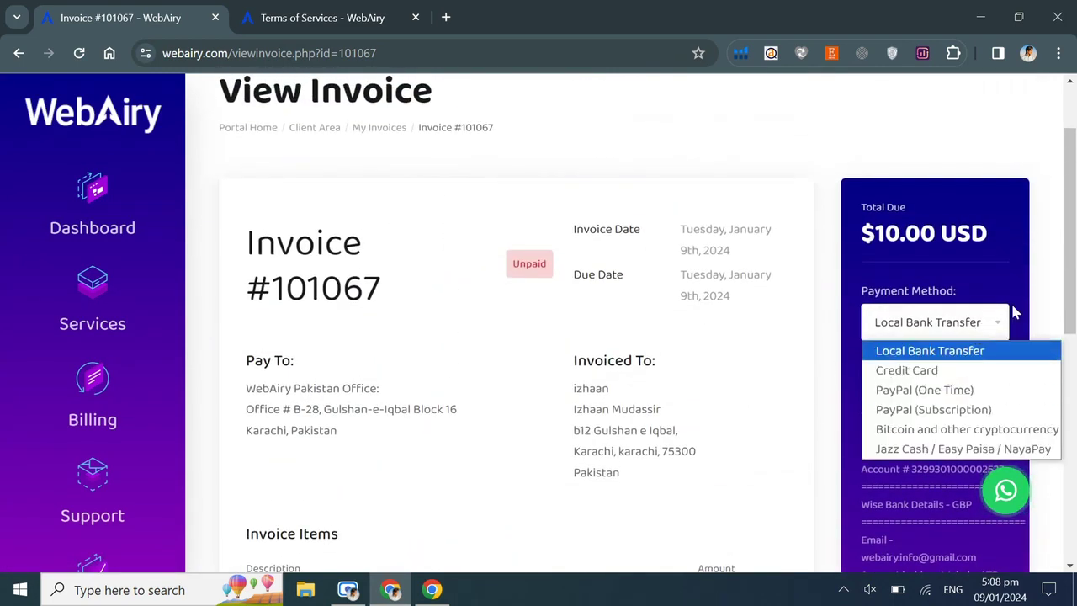
click(961, 350)
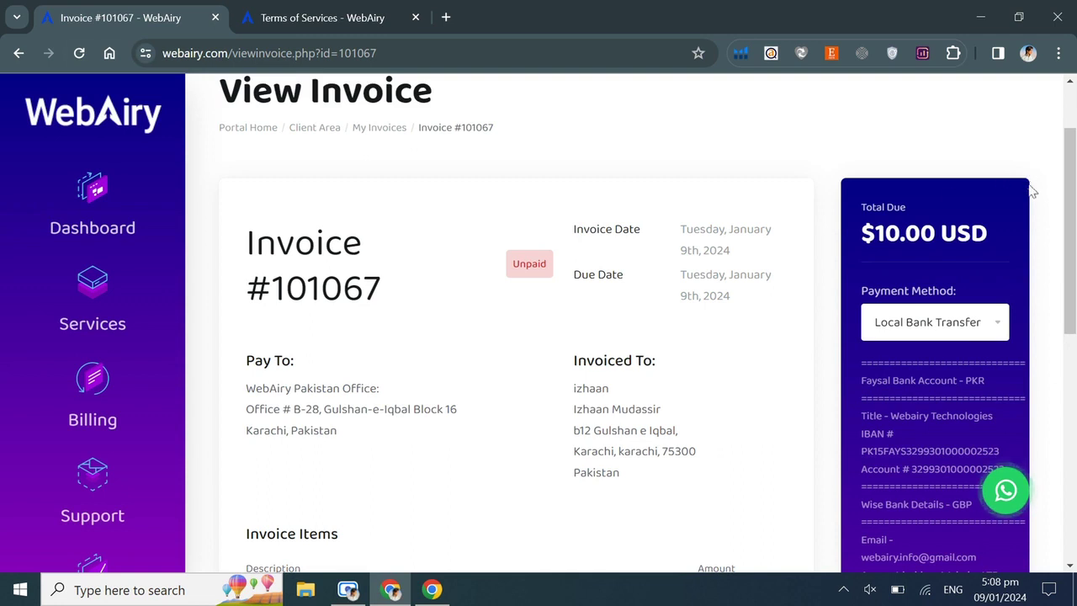
click(78, 54)
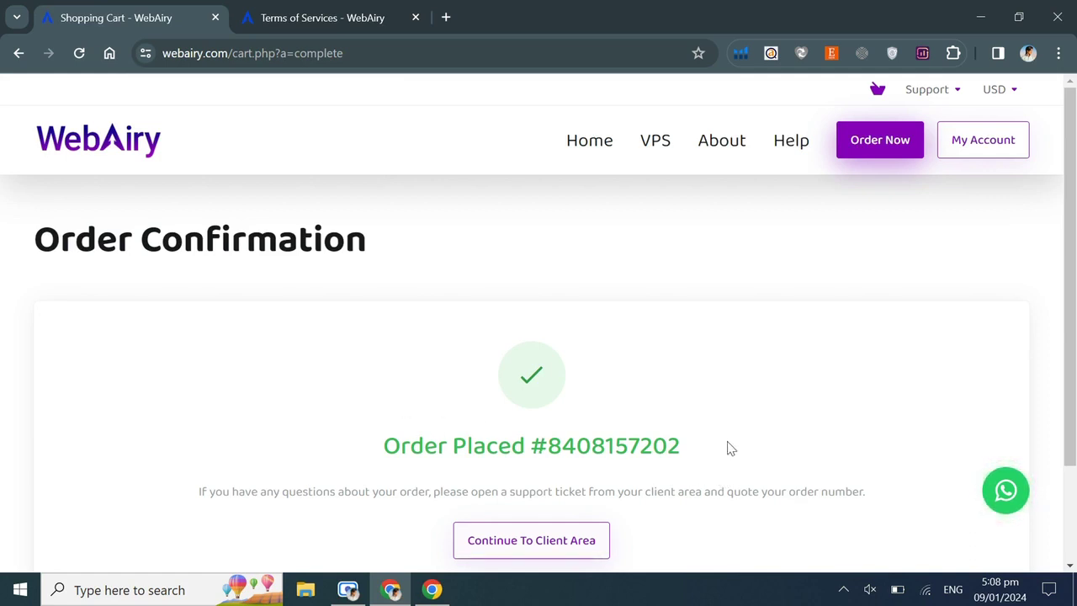
Step: Go to the client area, confirm the UK VPS 2GB service is Active, and open the Support menu
click(531, 541)
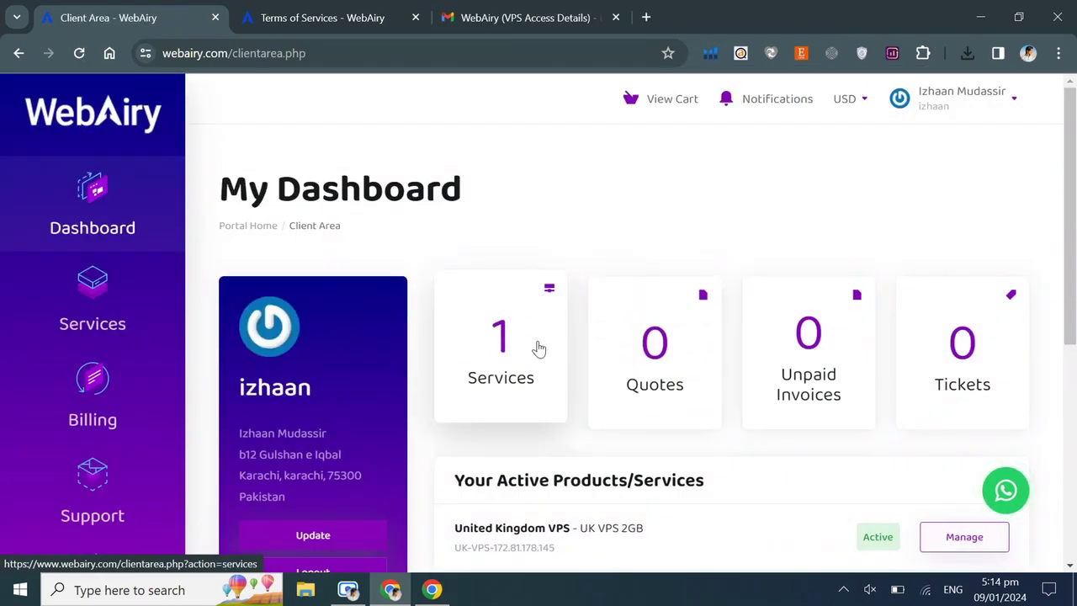
scroll(538, 348, down, 3)
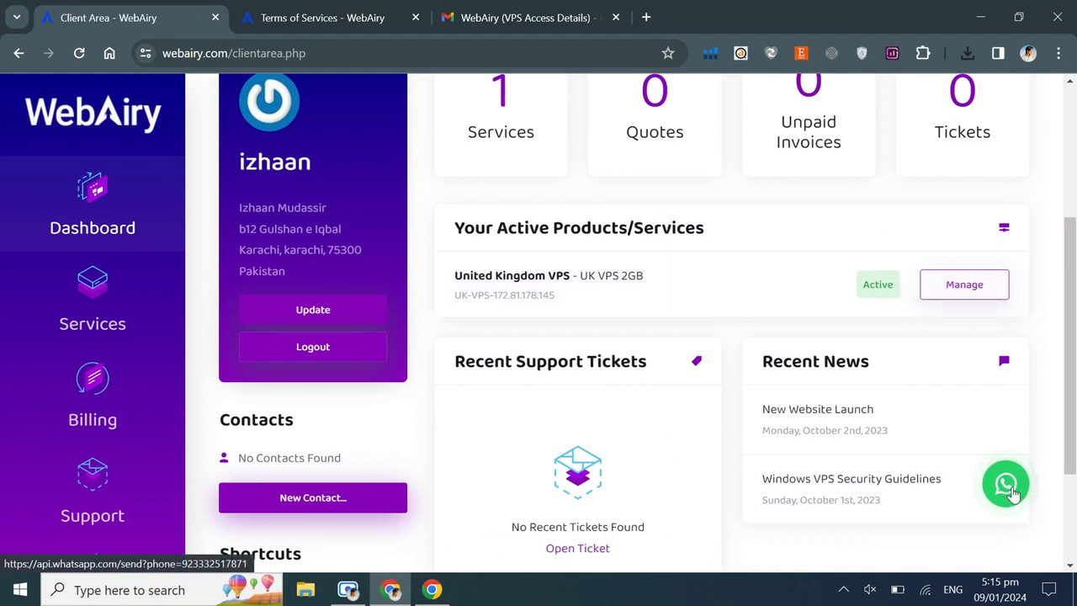
click(114, 496)
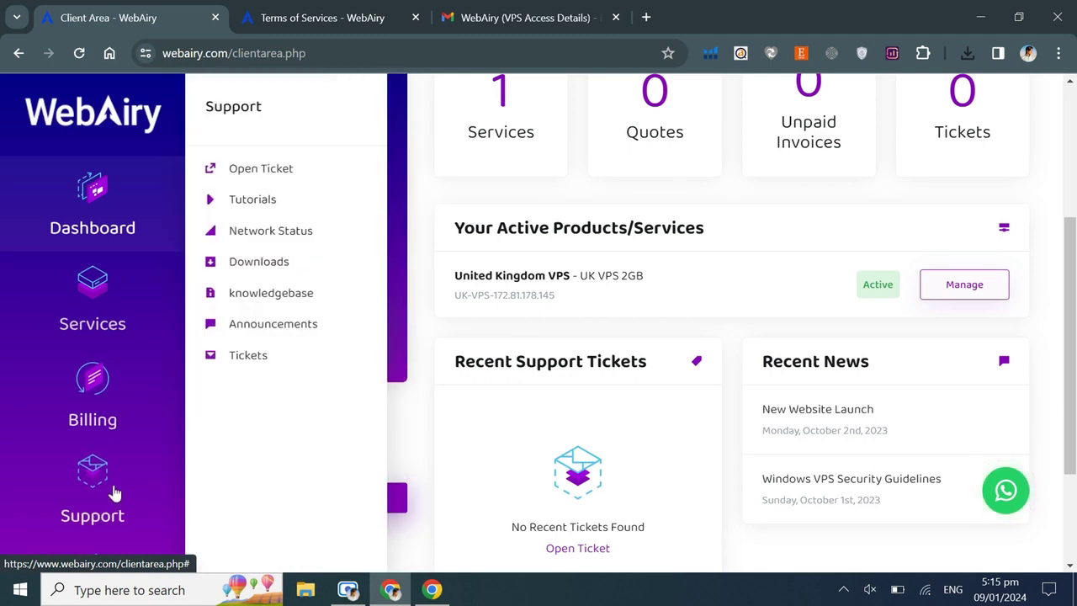